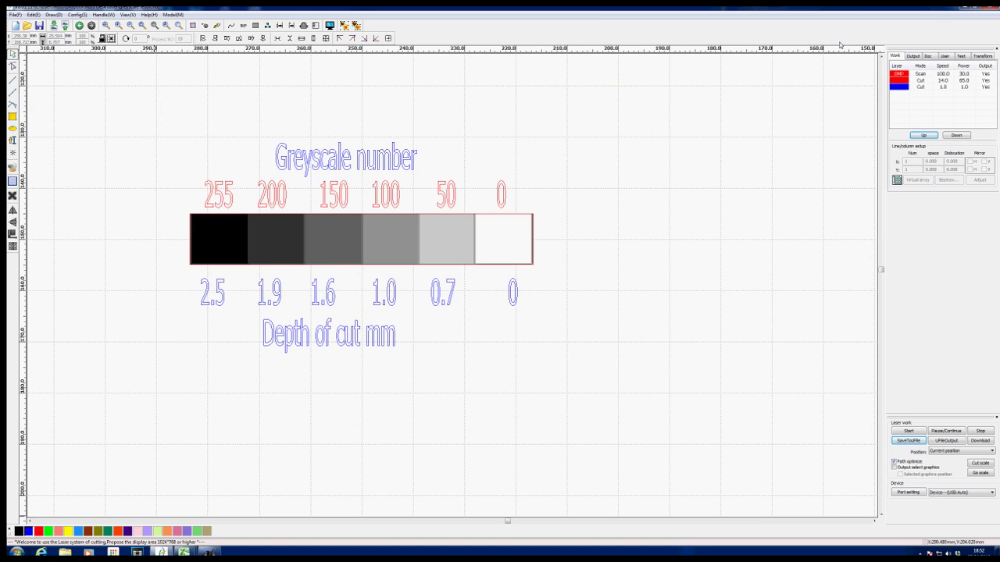
Switch to the Excel workbook with the greyscale-to-cut-depth table and line chart
{"action": "key", "text": "alt+Tab"}
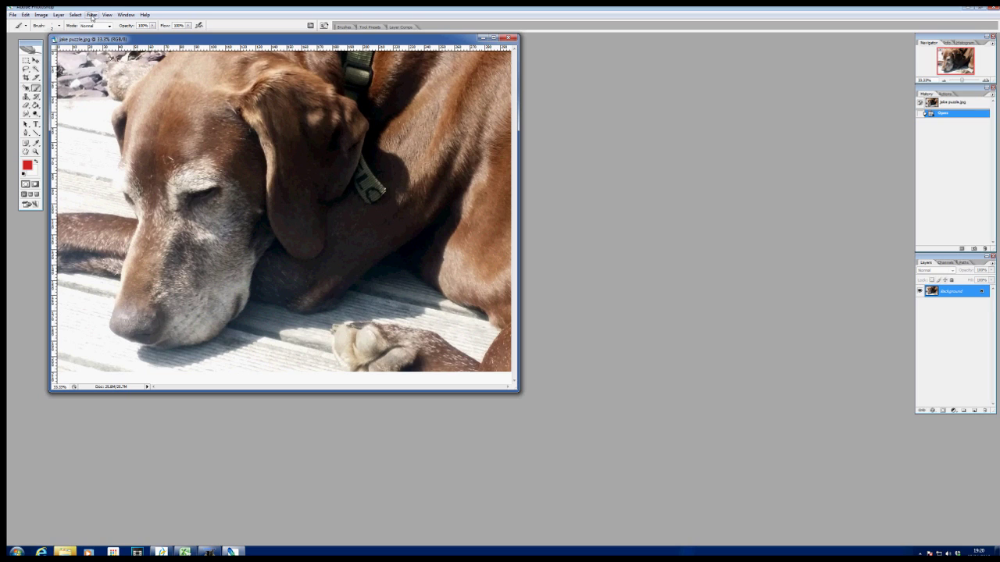
Convert jake puzzle.jpg to Grayscale mode, discarding its colour information
{"action": "left_click", "coordinate": [41, 15]}
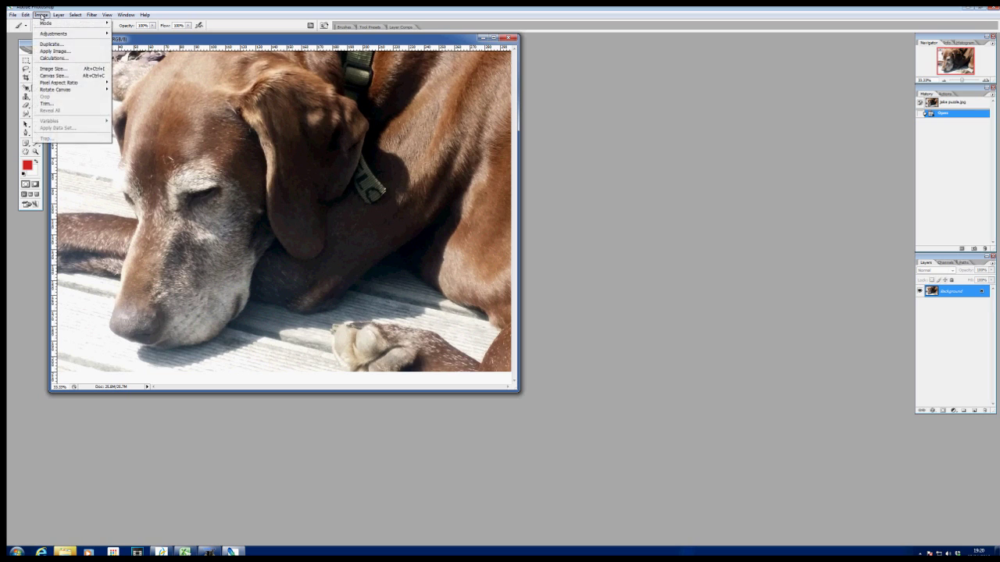
{"action": "mouse_move", "coordinate": [44, 24]}
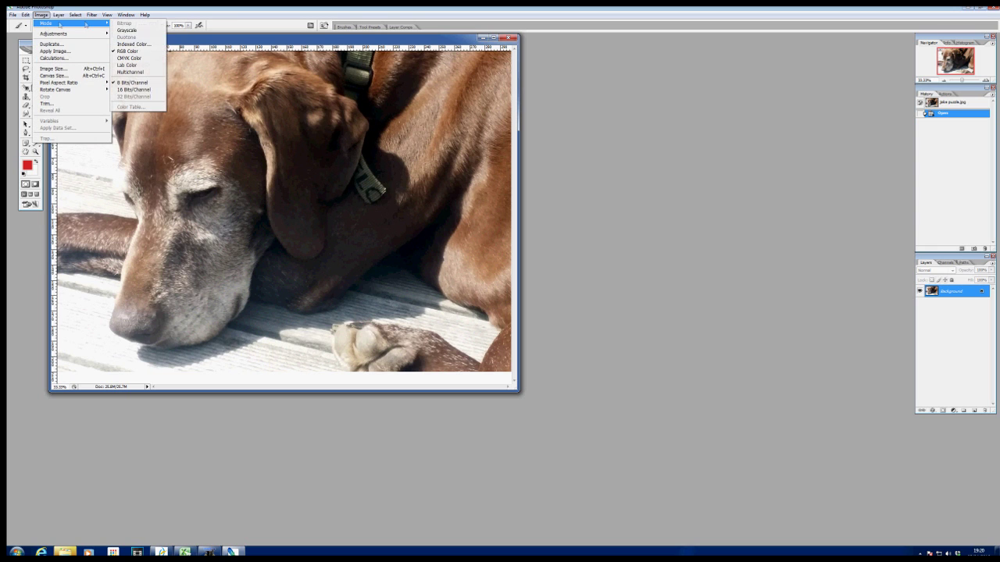
{"action": "left_click", "coordinate": [126, 30]}
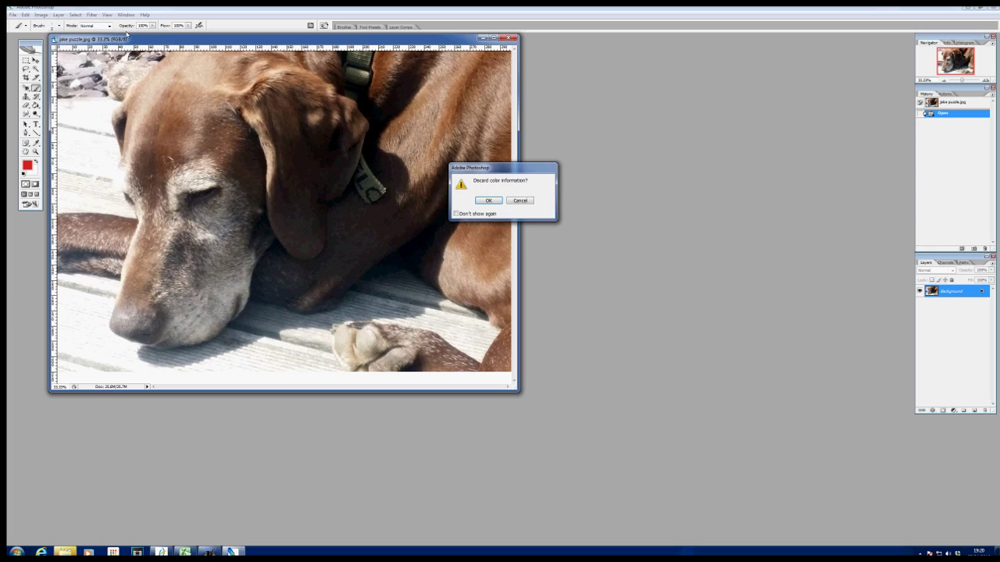
{"action": "left_click", "coordinate": [488, 202]}
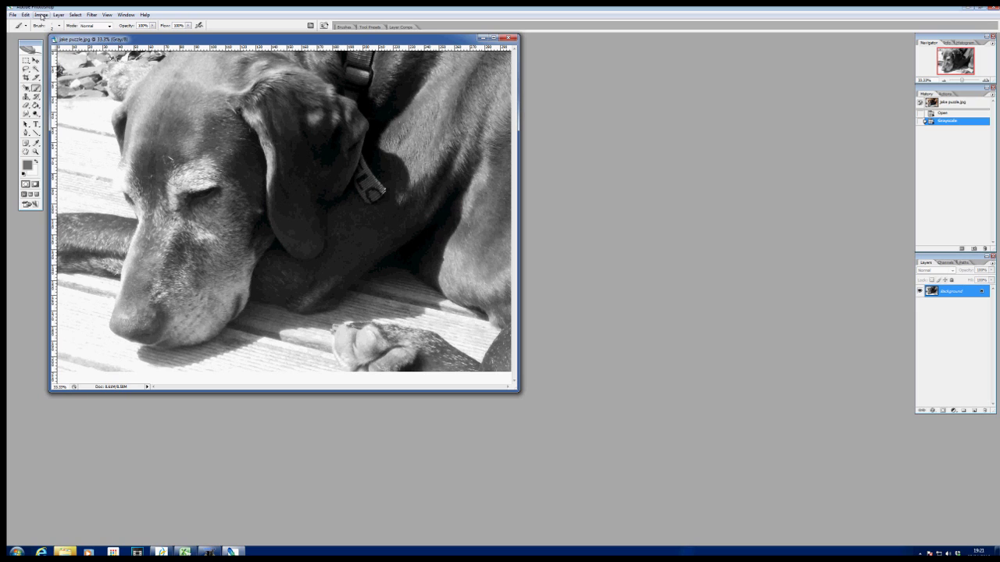
Apply Posterize with 10 levels to the grayscale dog photo
{"action": "left_click", "coordinate": [41, 15]}
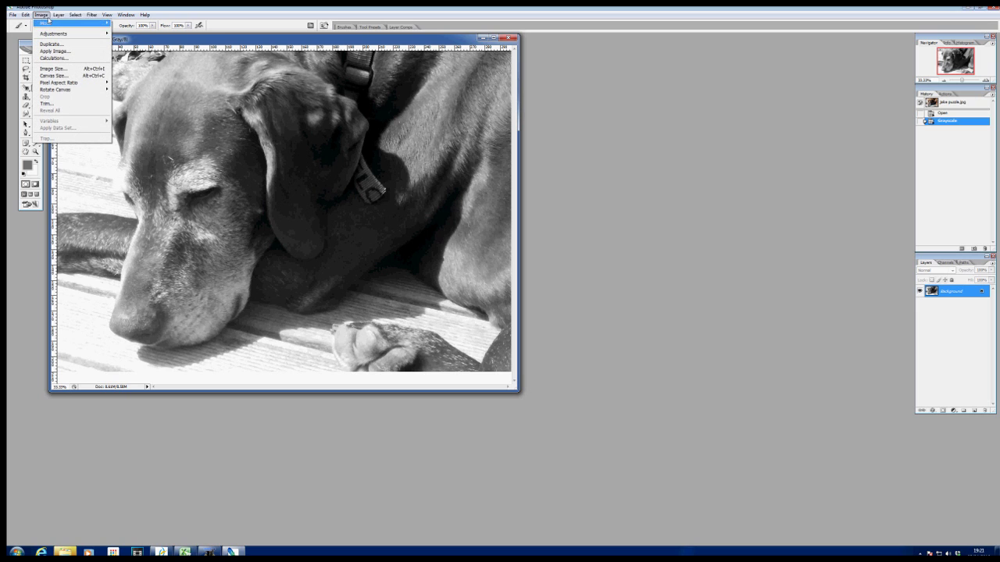
{"action": "mouse_move", "coordinate": [67, 36]}
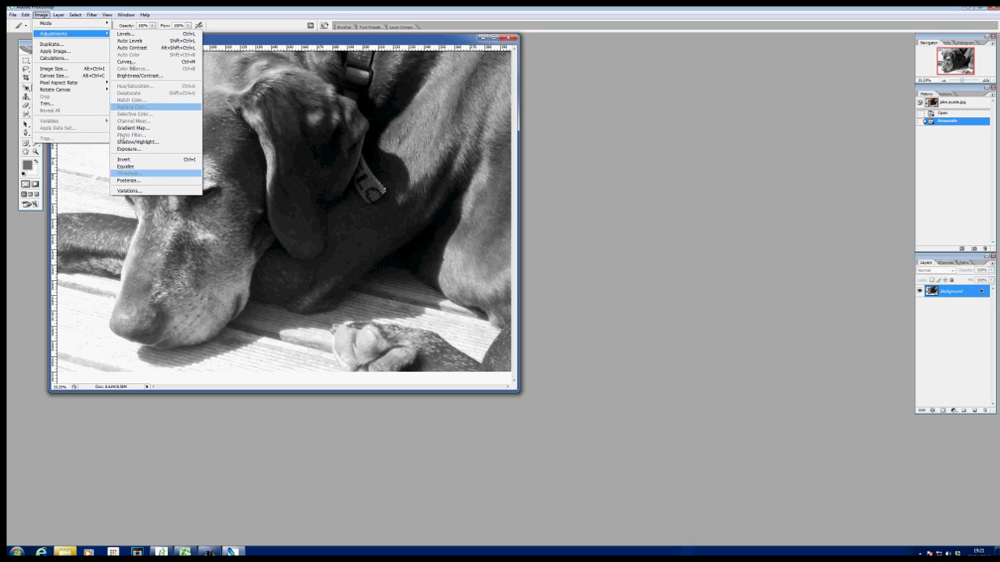
{"action": "left_click", "coordinate": [126, 183]}
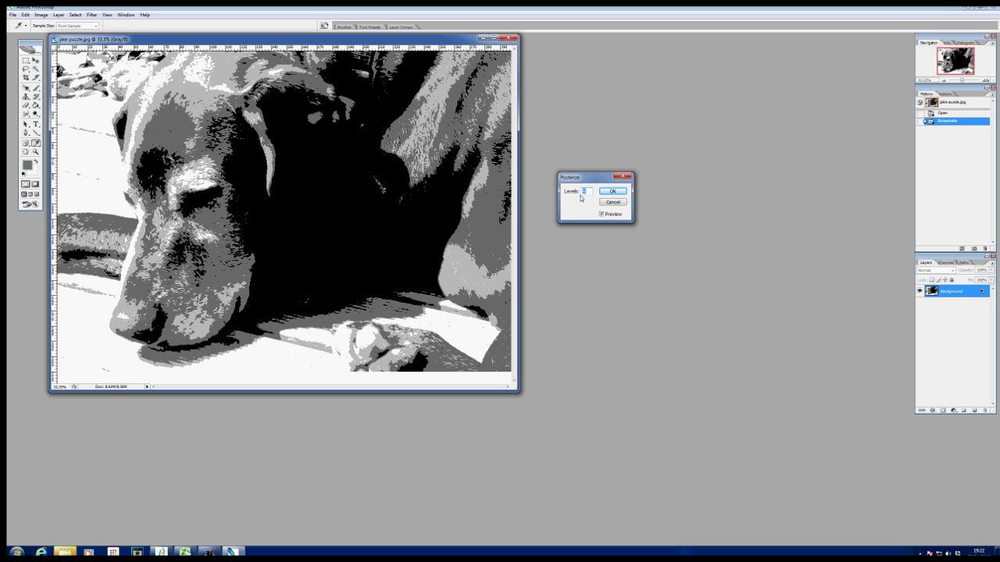
{"action": "type", "text": "10"}
{"action": "key", "text": "Return"}
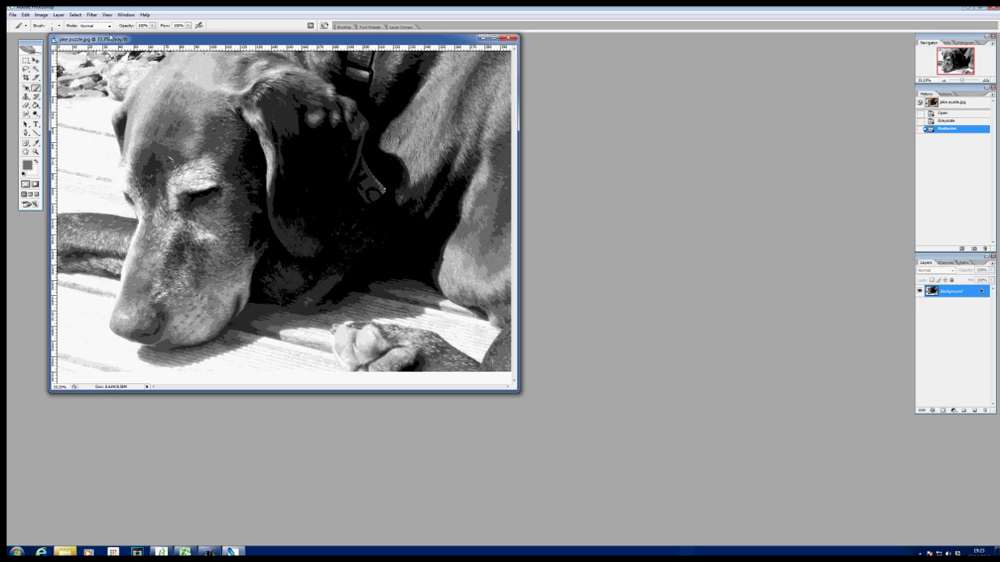
Open Levels on the posterized photo and try out the black and white point sliders
{"action": "left_click", "coordinate": [41, 15]}
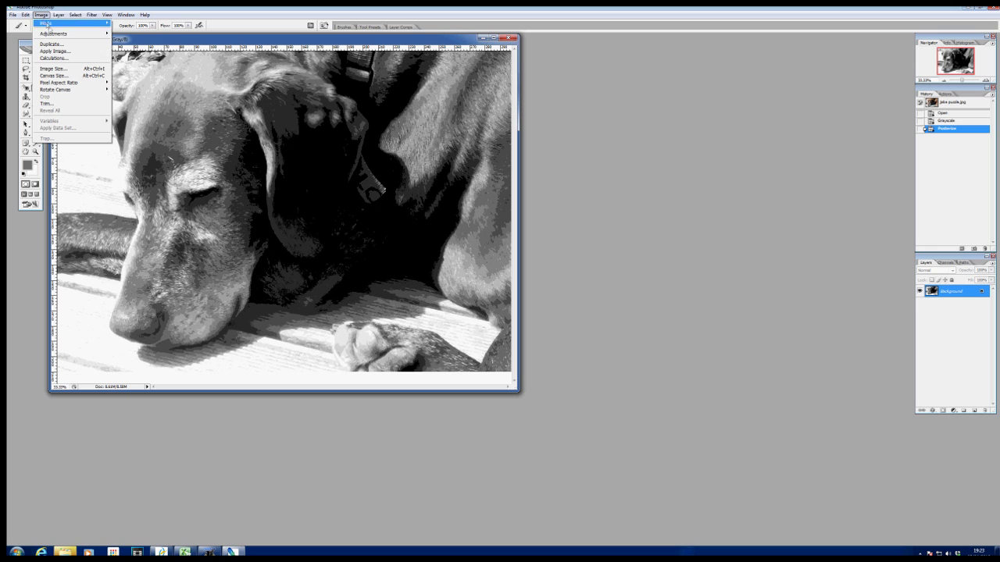
{"action": "mouse_move", "coordinate": [55, 34]}
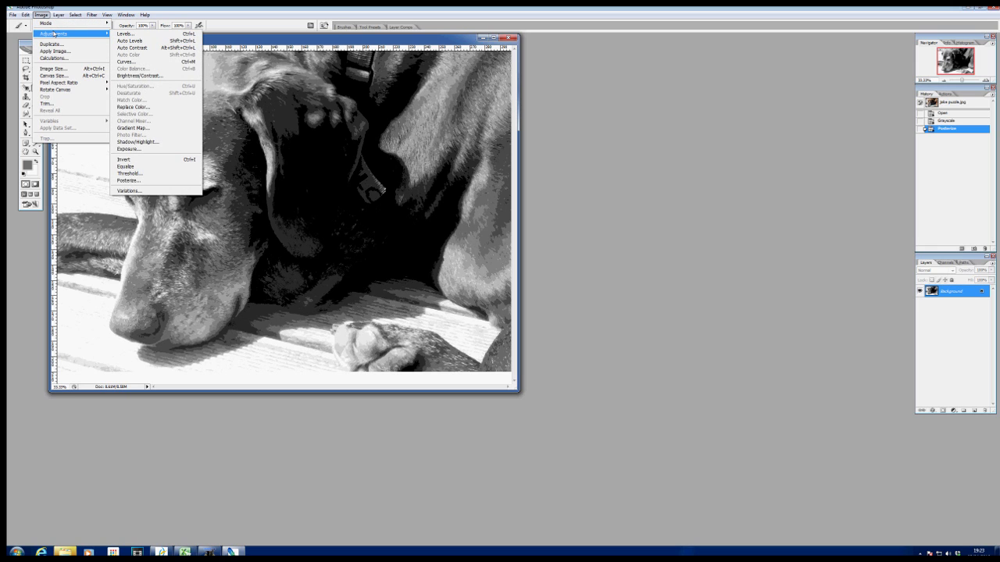
{"action": "left_click", "coordinate": [125, 34]}
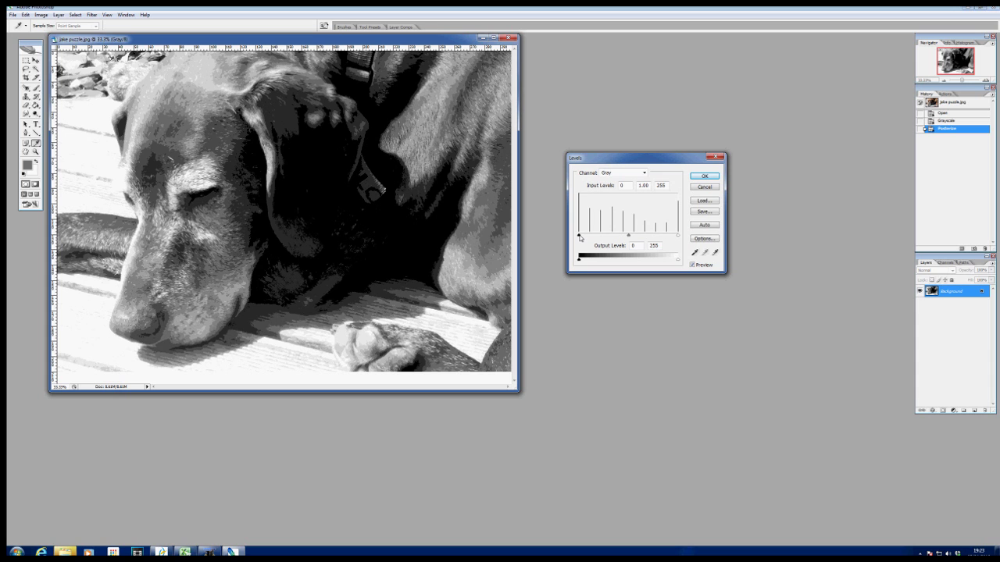
{"action": "mouse_move", "coordinate": [580, 238]}
{"action": "left_mouse_down"}
{"action": "mouse_move", "coordinate": [598, 238]}
{"action": "mouse_move", "coordinate": [578, 238]}
{"action": "left_mouse_up"}
{"action": "left_click_drag", "start_coordinate": [679, 238], "coordinate": [626, 235]}
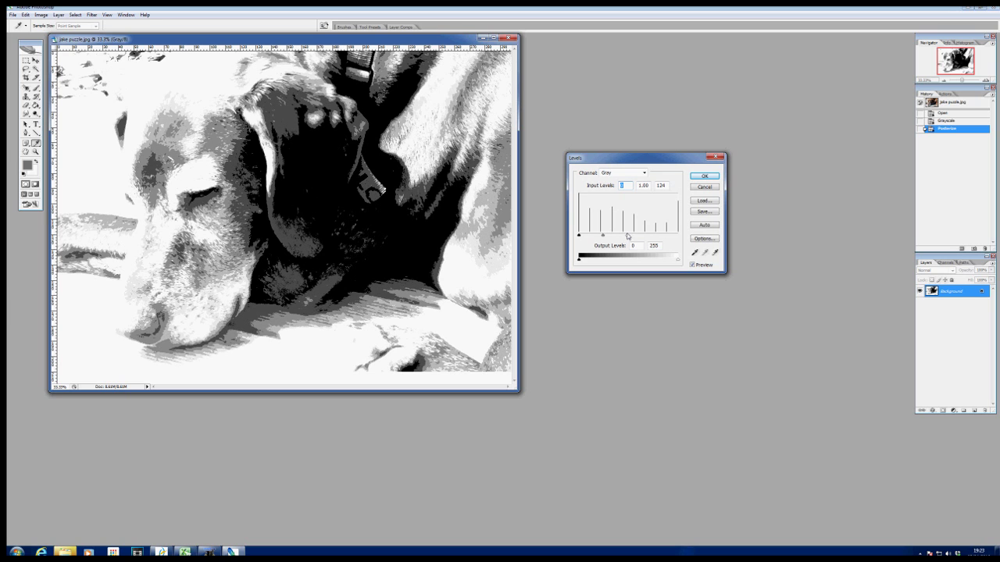
{"action": "left_click_drag", "start_coordinate": [627, 236], "coordinate": [682, 235]}
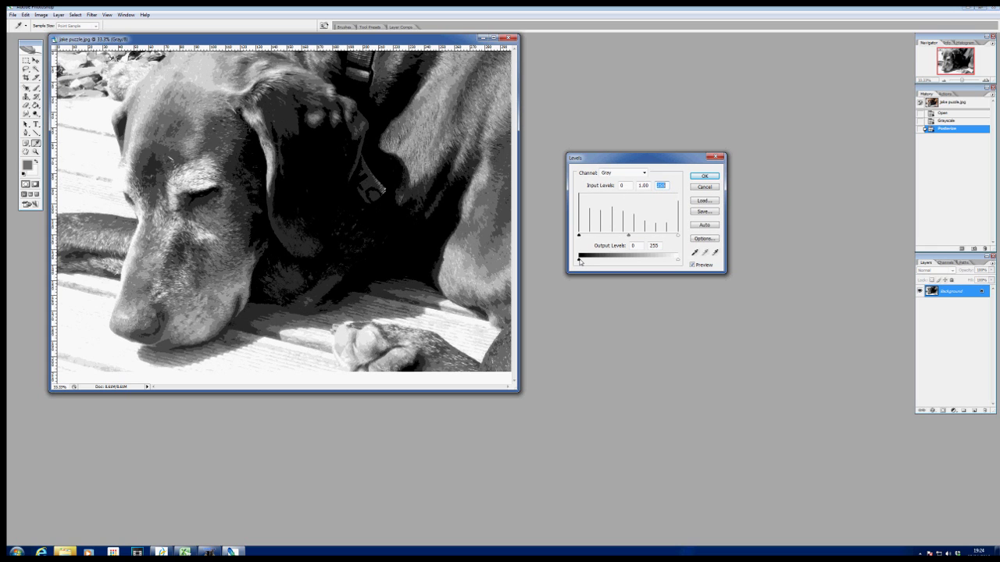
Set Levels output to 48–209, nudge the midtone slider, and apply the adjustment
{"action": "left_click_drag", "start_coordinate": [579, 262], "coordinate": [601, 260]}
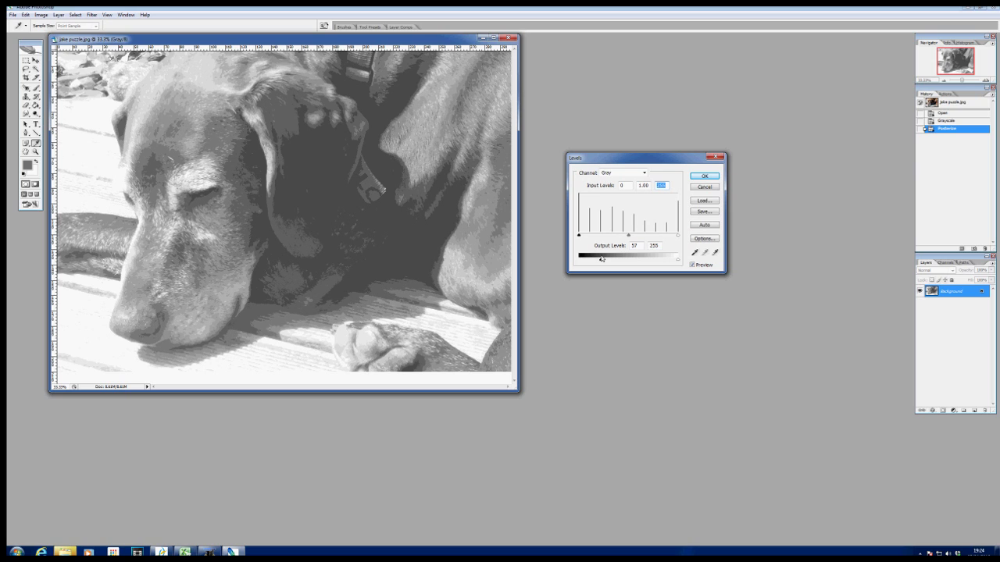
{"action": "key", "text": "Tab"}
{"action": "left_click_drag", "start_coordinate": [679, 263], "coordinate": [596, 261]}
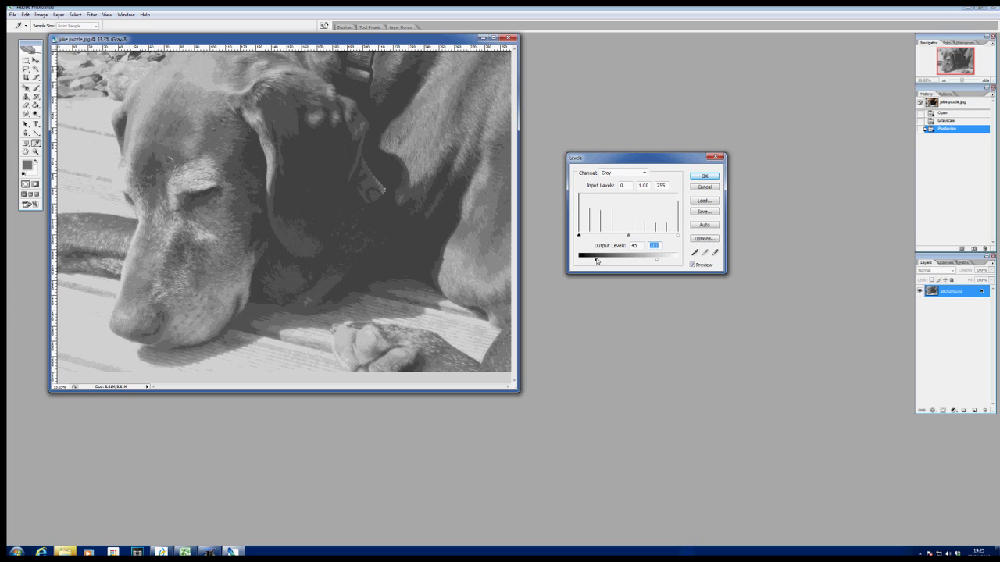
{"action": "left_click_drag", "start_coordinate": [596, 260], "coordinate": [600, 259]}
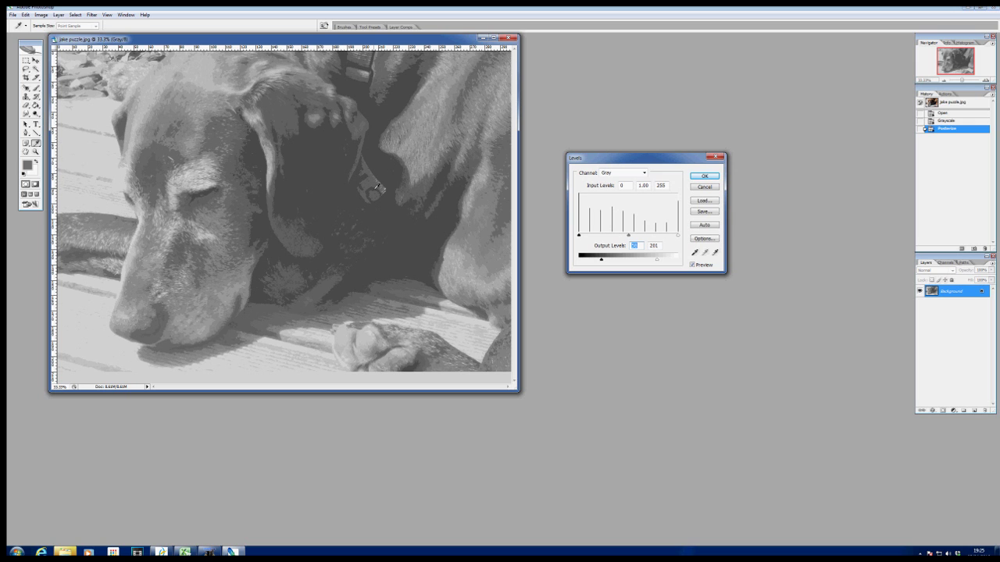
{"action": "left_click_drag", "start_coordinate": [628, 235], "coordinate": [632, 236]}
{"action": "left_click", "coordinate": [632, 238]}
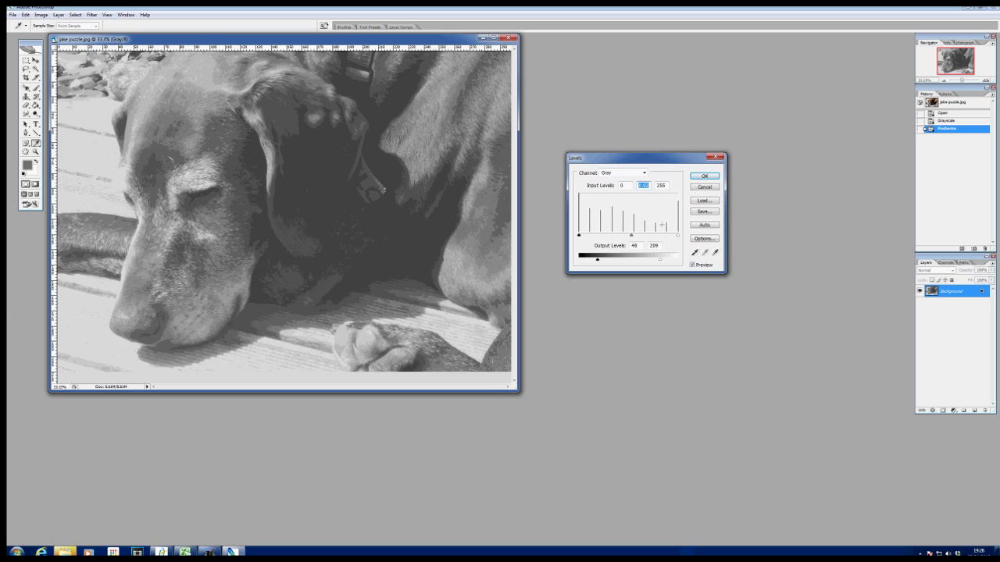
{"action": "key", "text": "Return"}
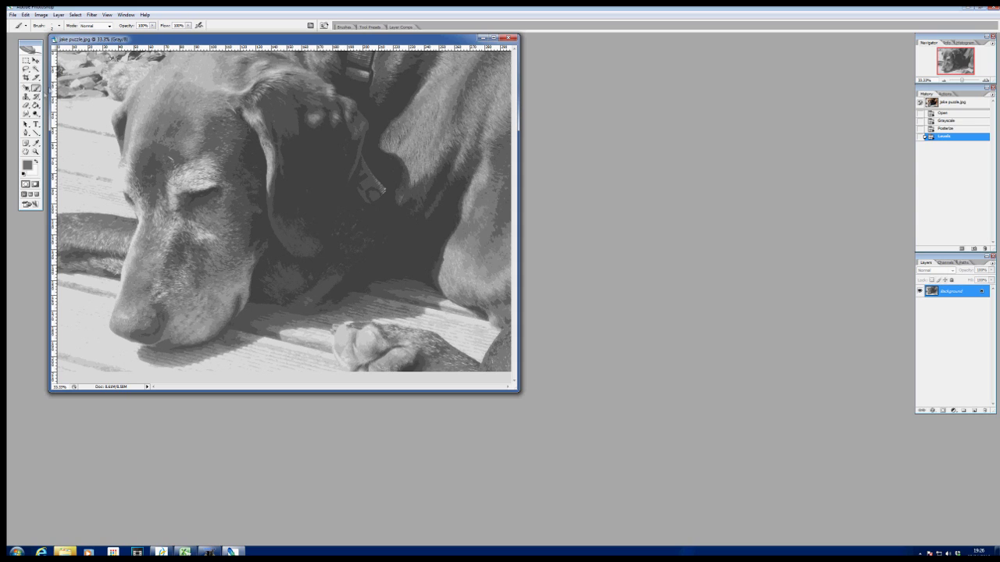
Draw a crop box around the dog's head and bring up the Crop/Cancel menu
{"action": "left_click", "coordinate": [26, 78]}
{"action": "left_click_drag", "start_coordinate": [87, 52], "coordinate": [408, 364]}
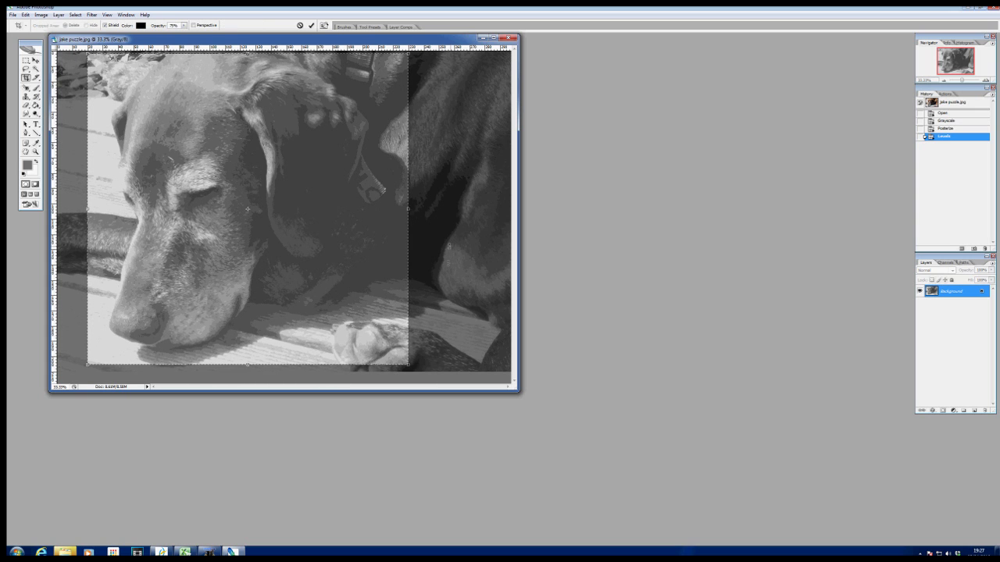
{"action": "right_click", "coordinate": [448, 247]}
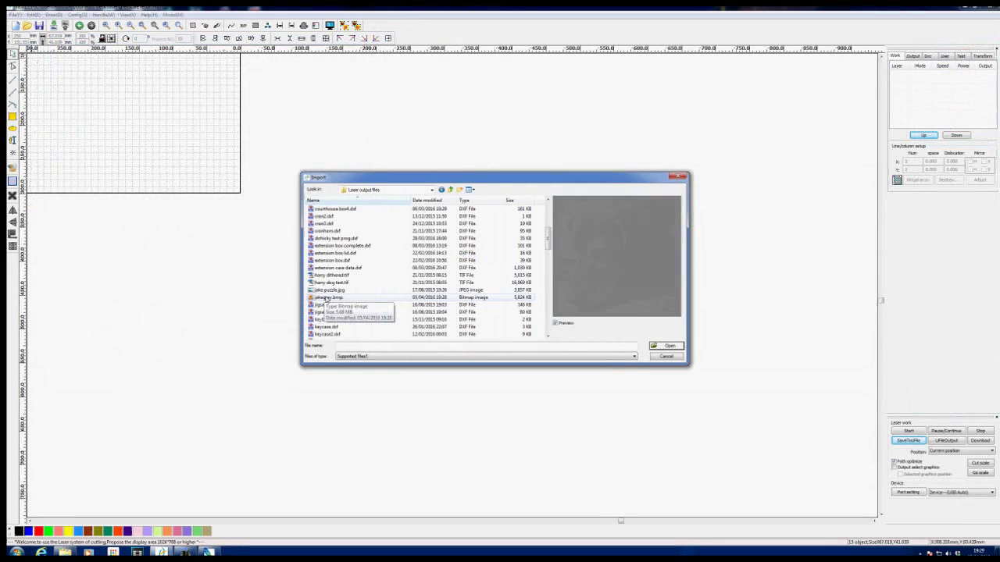
Import jakegrey.bmp into RDWorks and show the whole page zone
{"action": "left_click", "coordinate": [328, 298]}
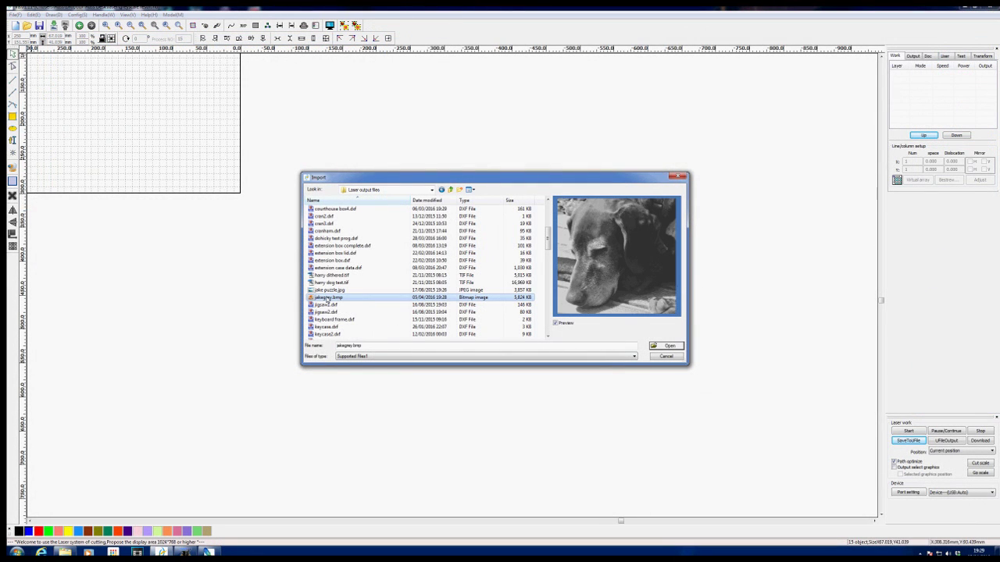
{"action": "left_click", "coordinate": [669, 346]}
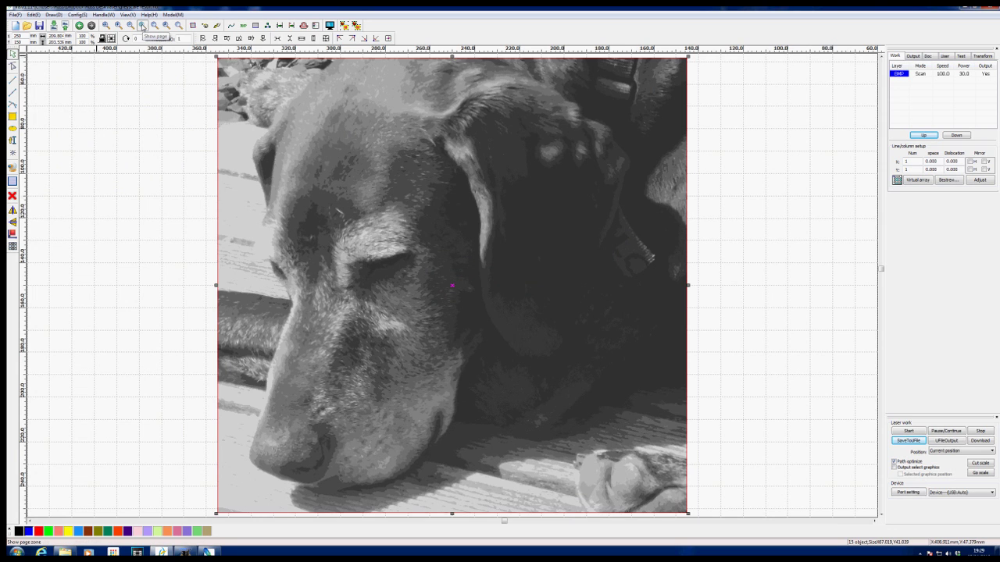
{"action": "left_click", "coordinate": [143, 26]}
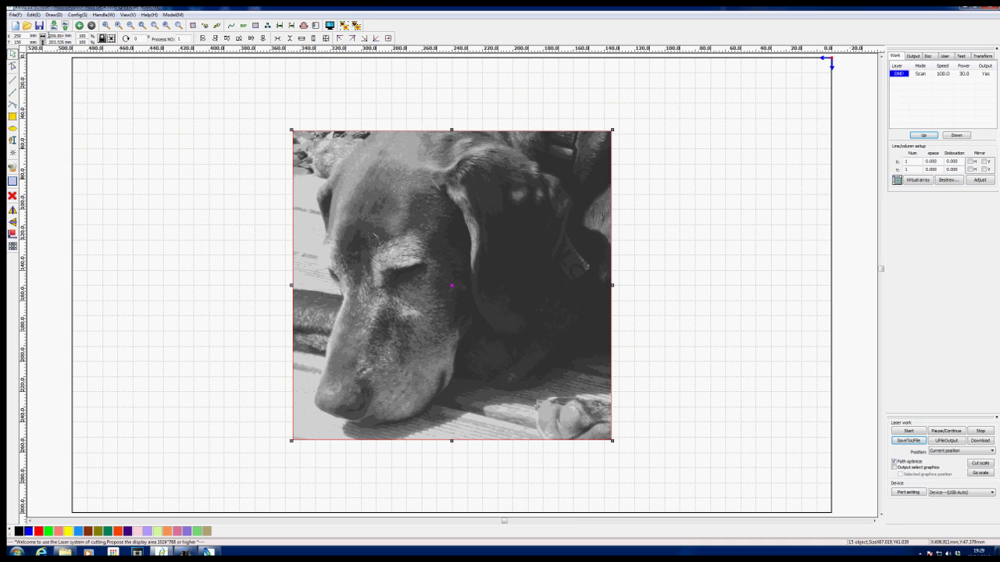
Resize the dog image to 50 mm wide and dismiss the Bitmap handle dialog
{"action": "left_click_drag", "start_coordinate": [49, 36], "coordinate": [67, 36]}
{"action": "type", "text": "50"}
{"action": "left_click", "coordinate": [111, 38]}
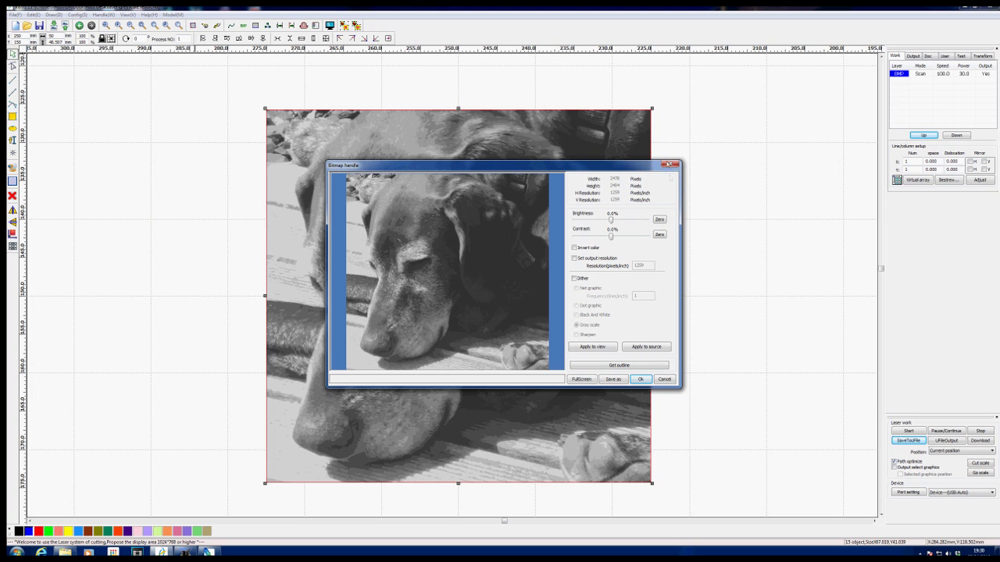
{"action": "left_click", "coordinate": [671, 166]}
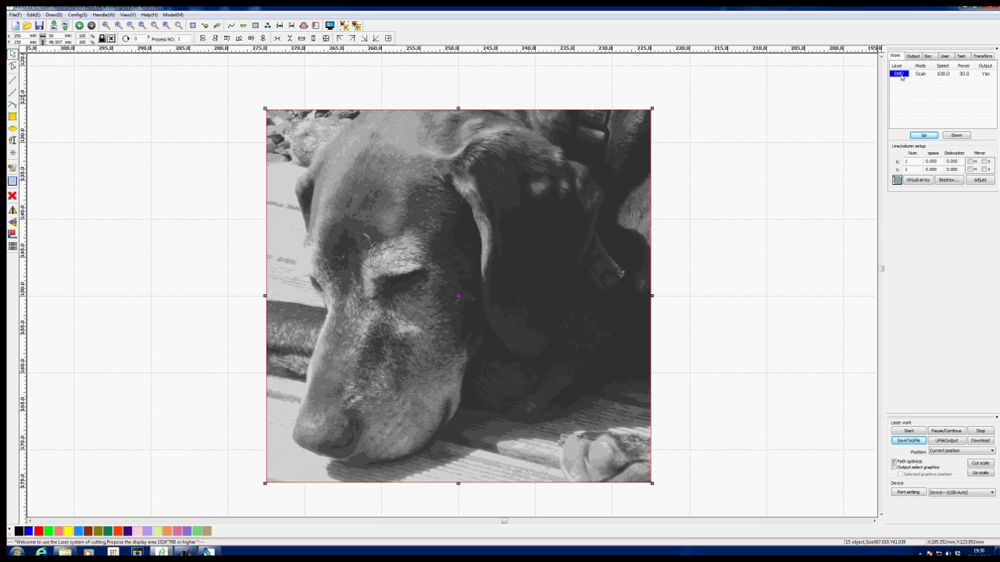
Change the BMP layer's speed from 100 to 40 mm/s and bring up its advanced parameters
{"action": "double_click", "coordinate": [900, 75]}
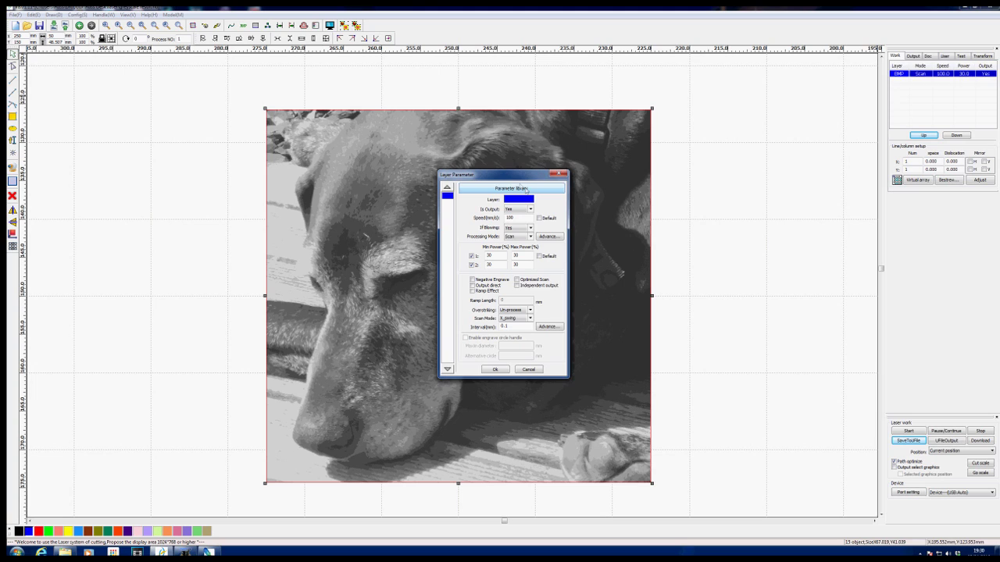
{"action": "left_click", "coordinate": [530, 209]}
{"action": "left_click_drag", "start_coordinate": [520, 220], "coordinate": [506, 222]}
{"action": "left_click", "coordinate": [516, 218]}
{"action": "left_click_drag", "start_coordinate": [517, 218], "coordinate": [505, 219]}
{"action": "type", "text": "40"}
{"action": "key", "text": "Tab"}
{"action": "left_click", "coordinate": [547, 237]}
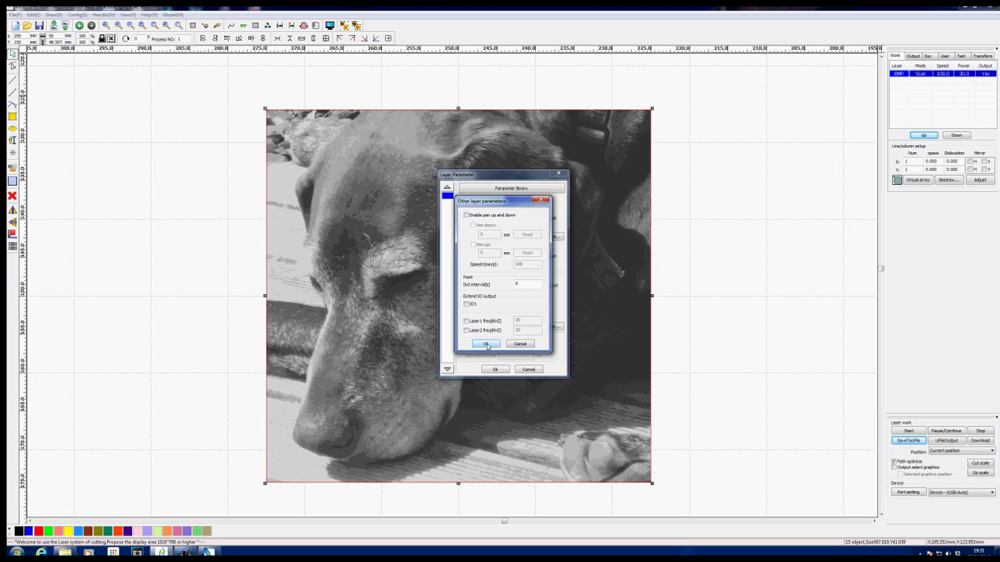
Enable output direct, set laser 1 power to 8 min and 25 max, and turn off laser 2
{"action": "left_click", "coordinate": [486, 344]}
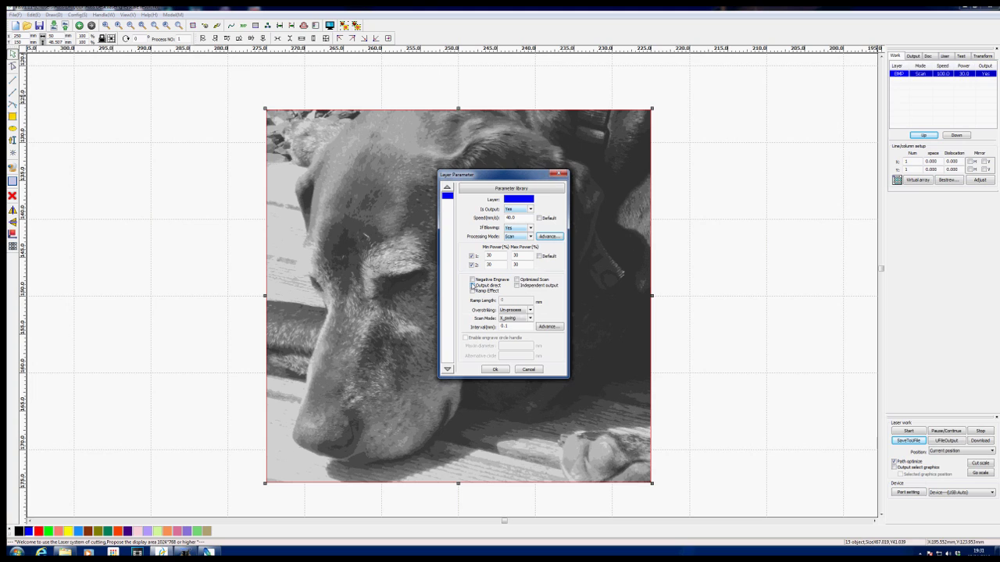
{"action": "left_click", "coordinate": [473, 286]}
{"action": "double_click", "coordinate": [495, 255]}
{"action": "type", "text": "9"}
{"action": "left_click_drag", "start_coordinate": [492, 255], "coordinate": [481, 258]}
{"action": "type", "text": "8.0"}
{"action": "key", "text": "Tab"}
{"action": "type", "text": "2"}
{"action": "left_click", "coordinate": [472, 266]}
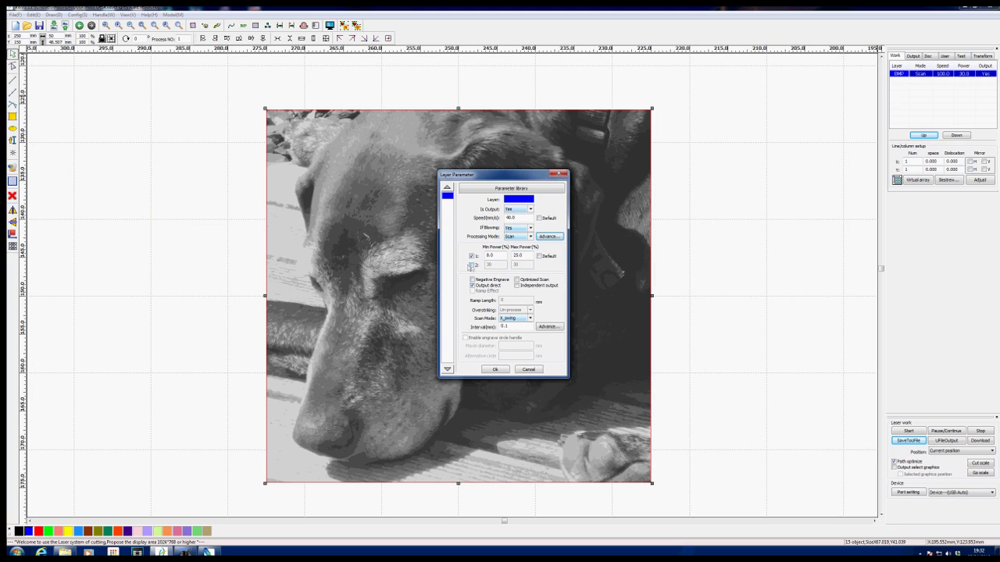